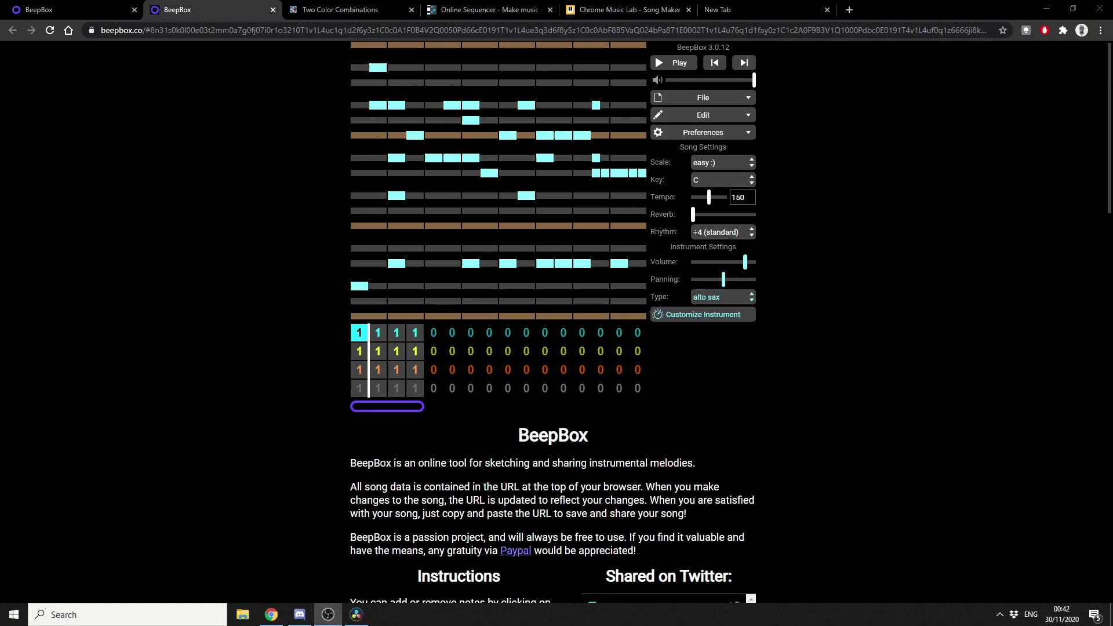
Switch to the other BeepBox song, a blank acoustic bass pattern in key C at tempo 150
left_click(111, 16)
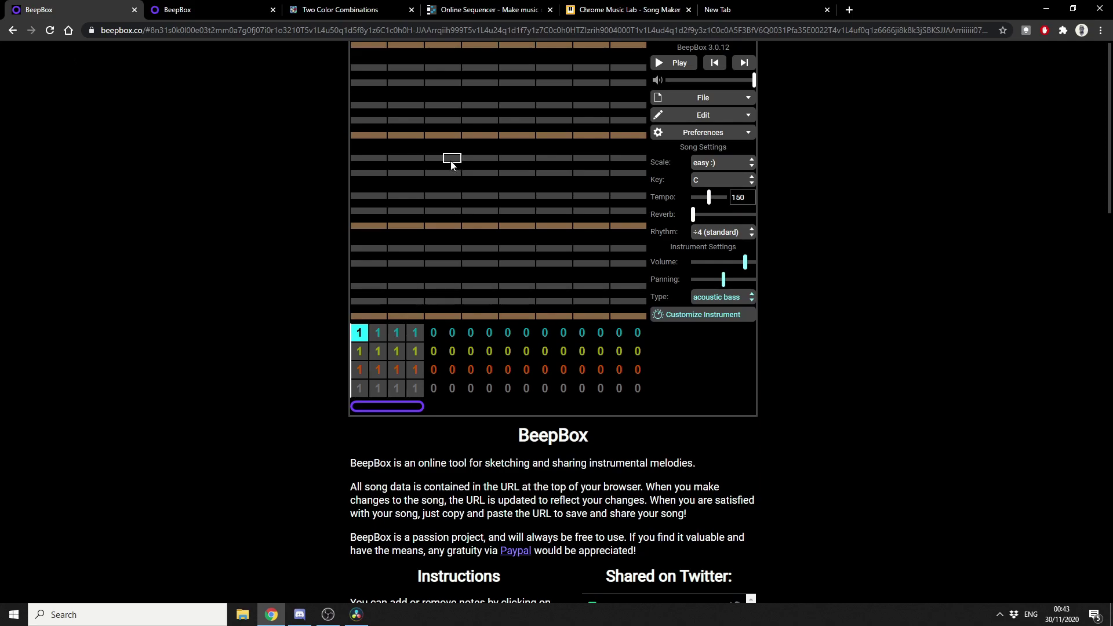
Sketch a short run of three notes in the acoustic bass channel's pattern
left_click(413, 85)
left_click(469, 107)
left_click(551, 169)
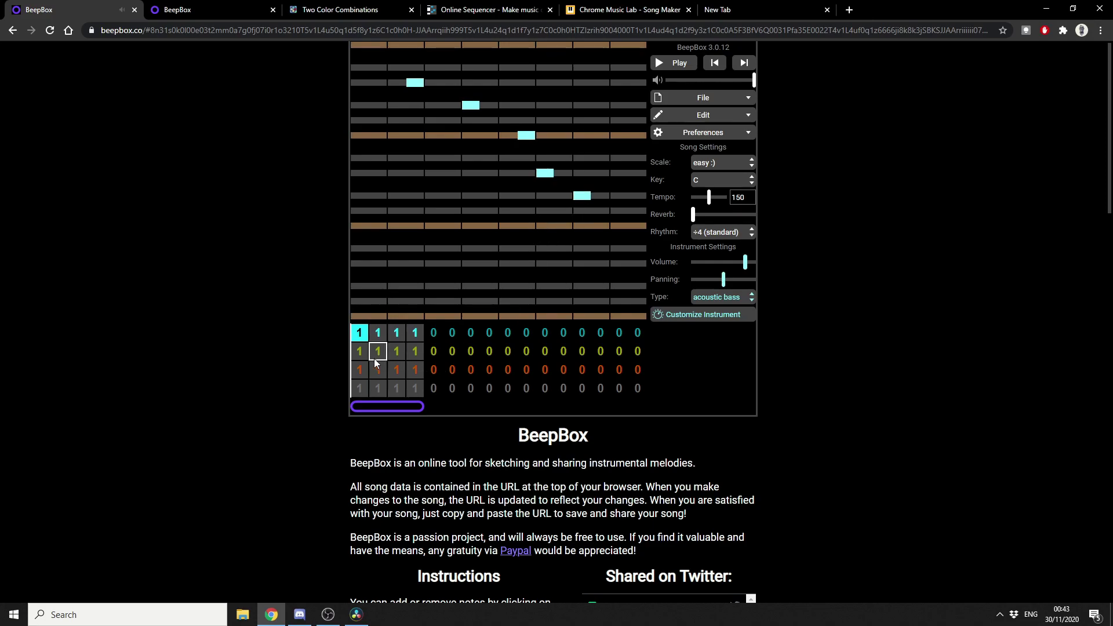
Add five electric piano notes in the second channel, then play the song briefly and stop
left_click(358, 351)
left_click(415, 135)
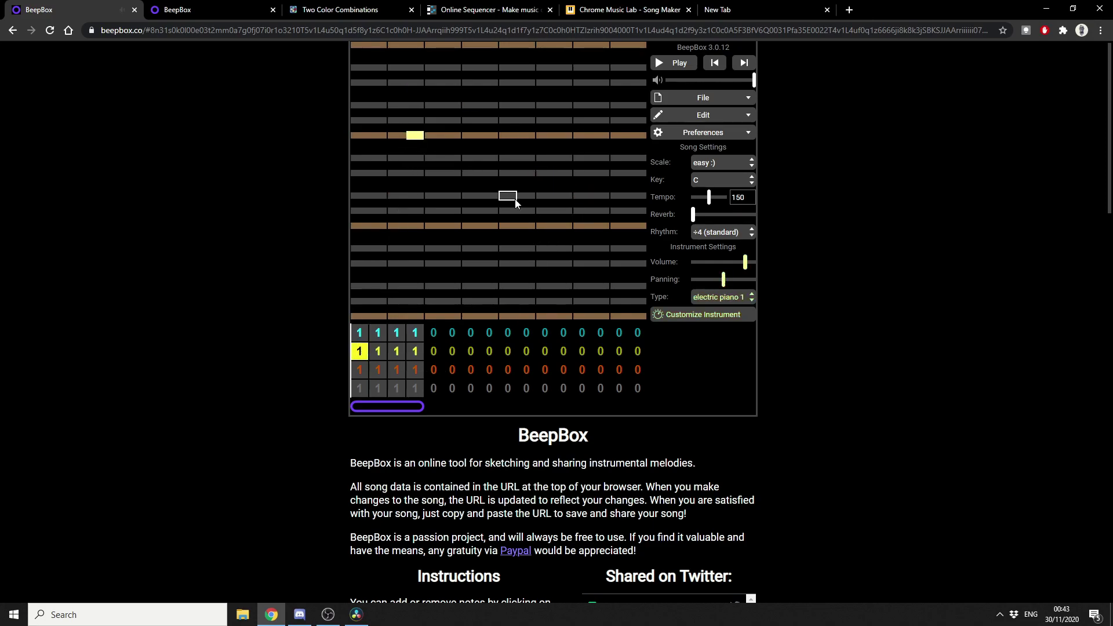
left_click(526, 195)
left_click(600, 195)
left_click(600, 225)
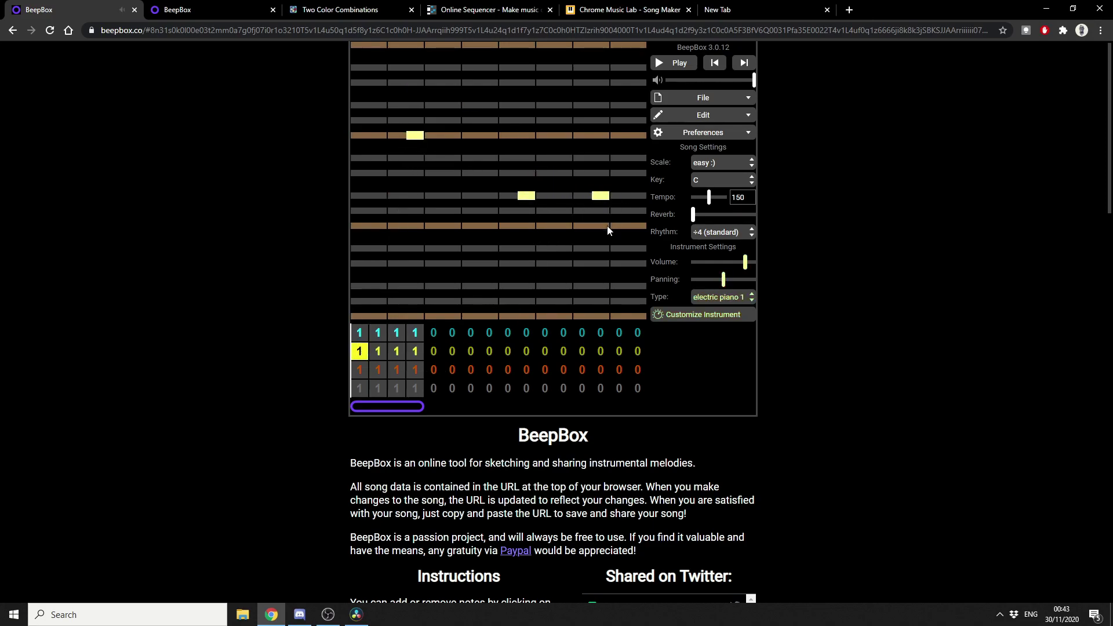
left_click(433, 286)
left_click(673, 69)
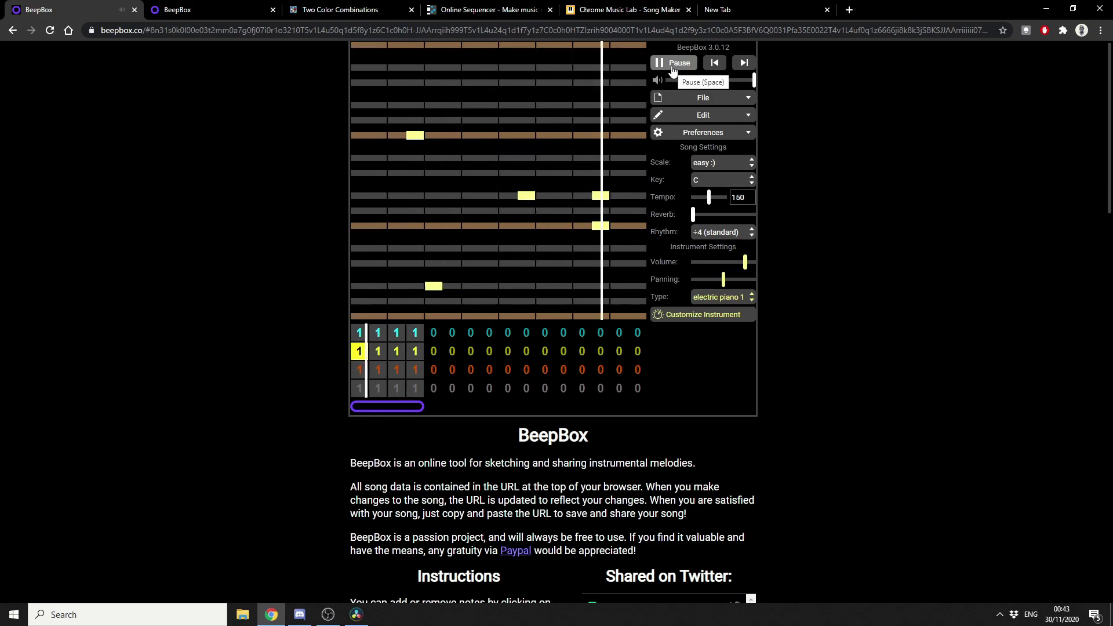
left_click(673, 69)
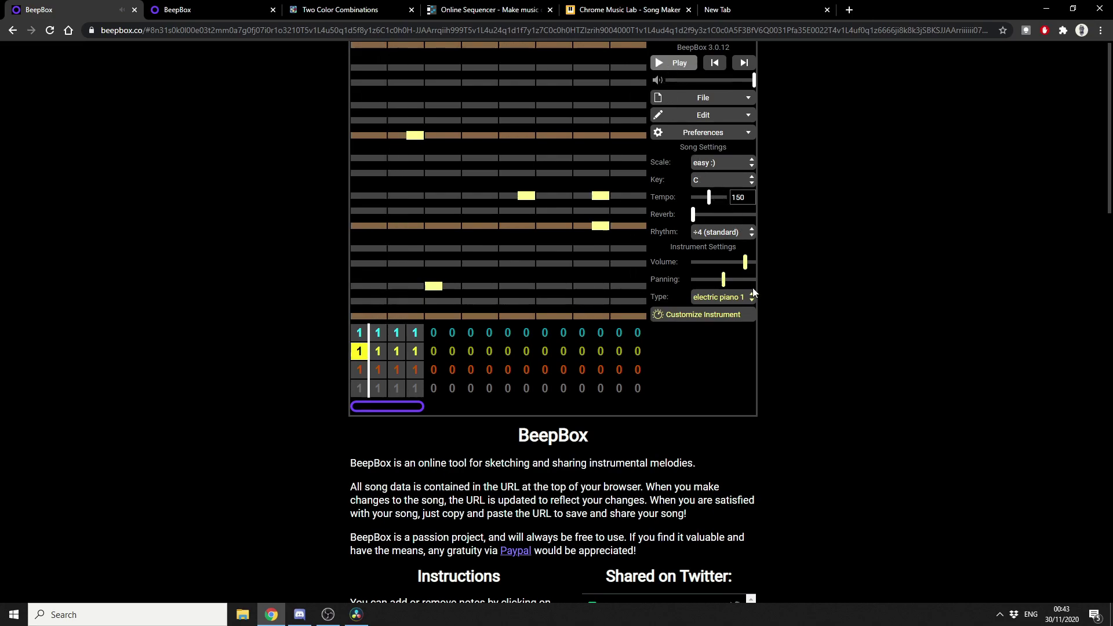
Change the second channel's instrument from electric piano 1 to drawbar organ 1
left_click(735, 297)
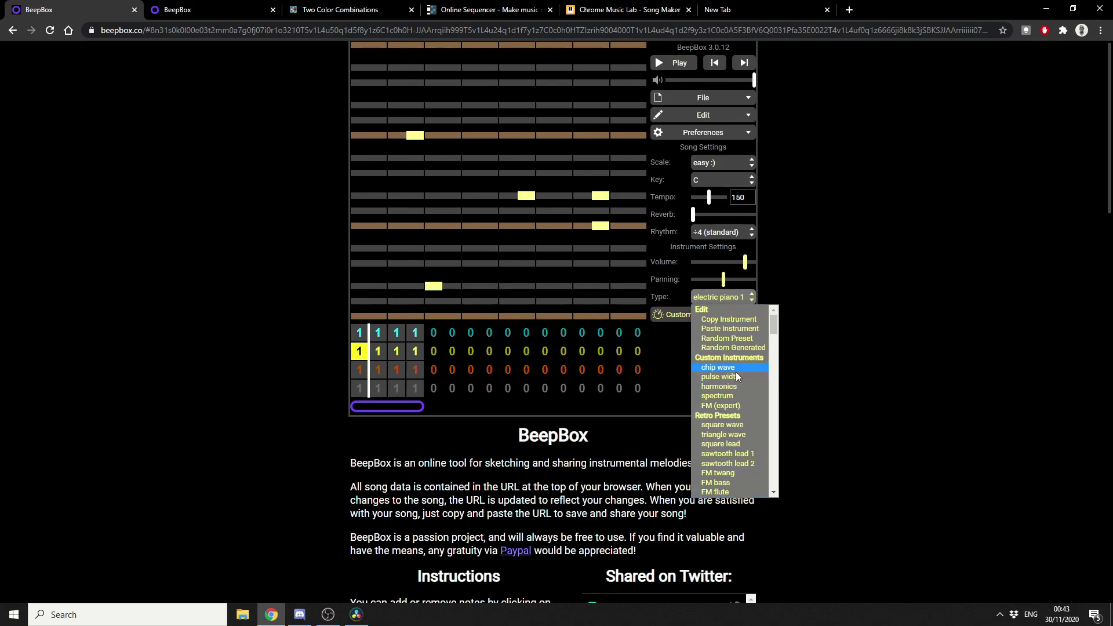
key("d")
key("Return")
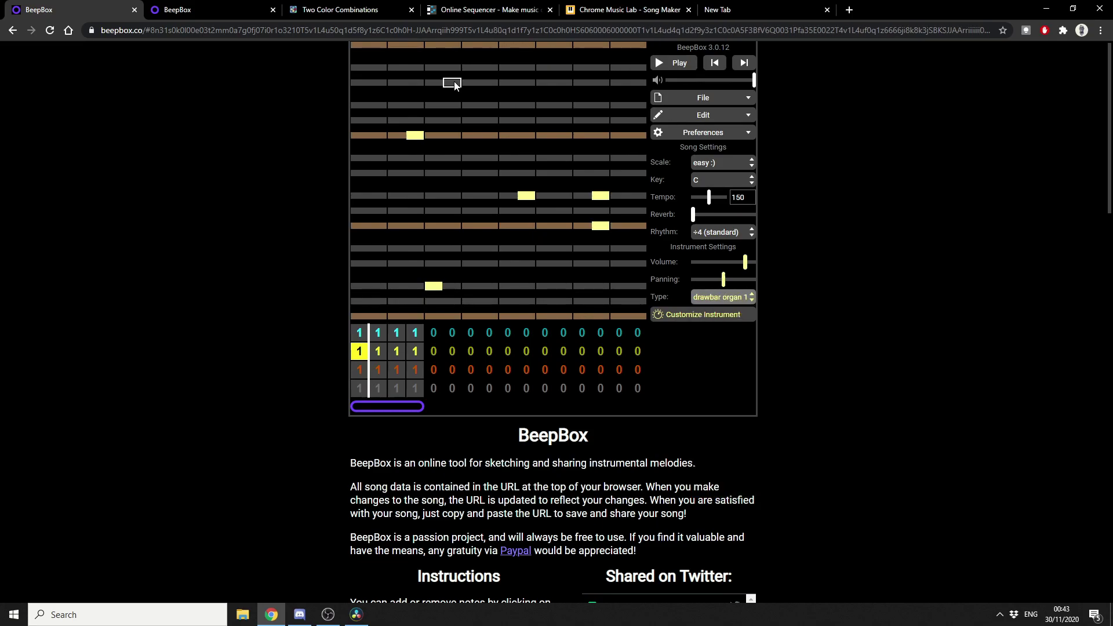
Add two more notes to the organ part and step the playhead forward one bar
left_click(453, 83)
left_click(526, 119)
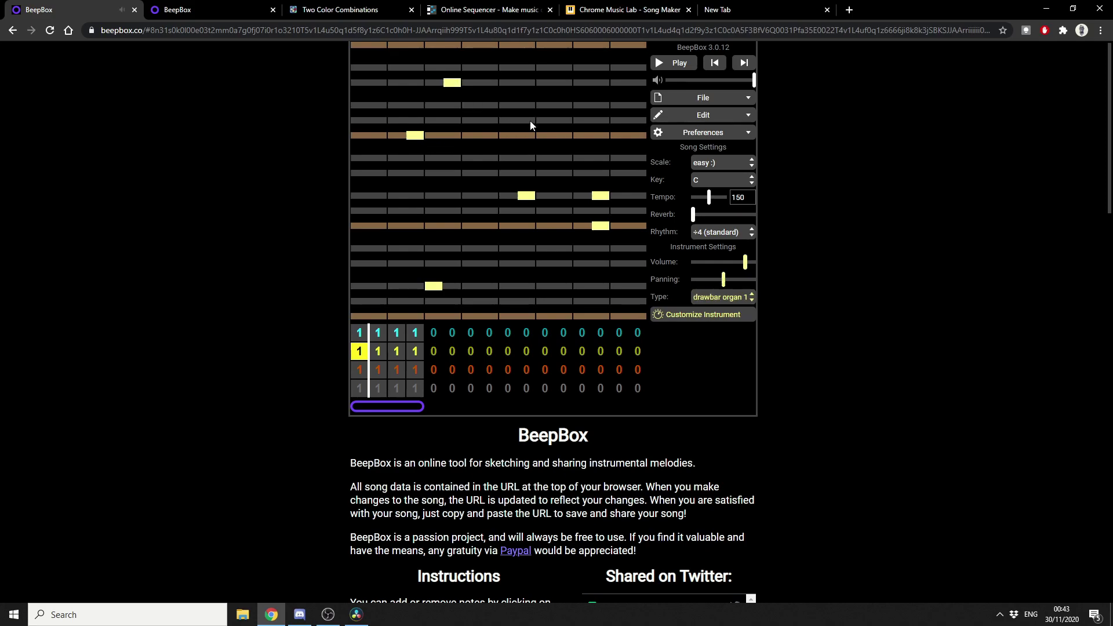
key("bracketright")
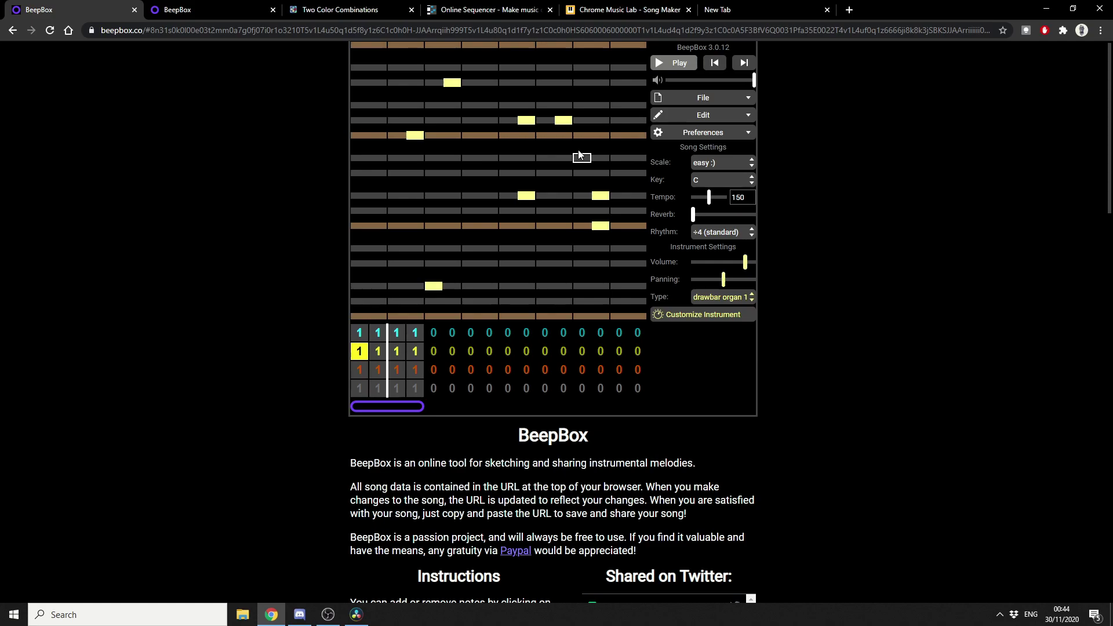
Return to the alto sax song, play it briefly, stop it, then bring up the File dropdown
left_click(209, 10)
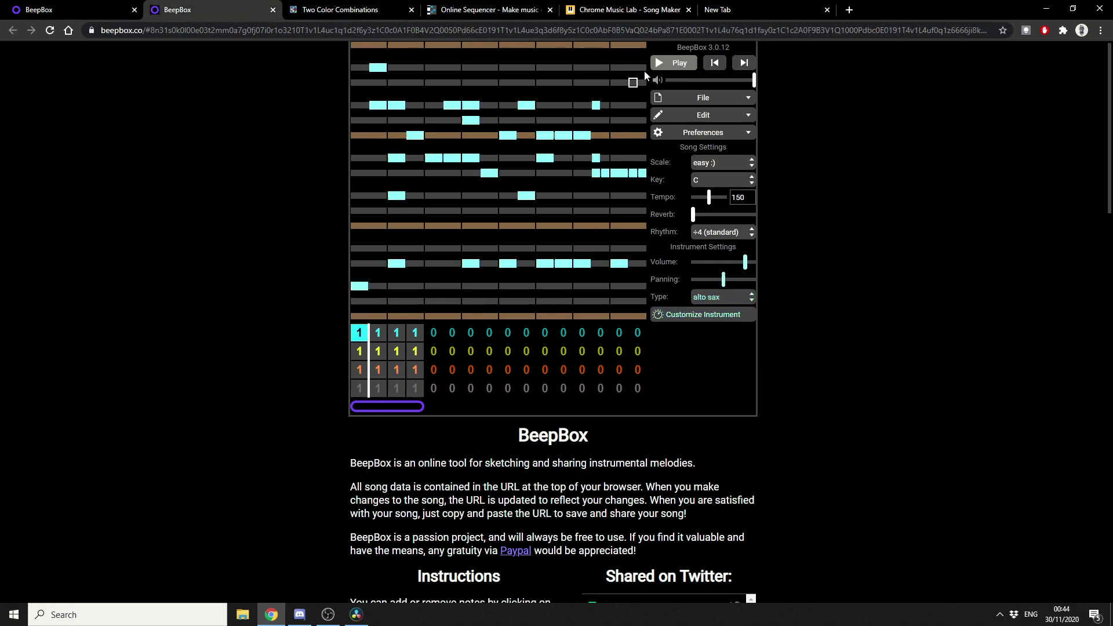
left_click(662, 70)
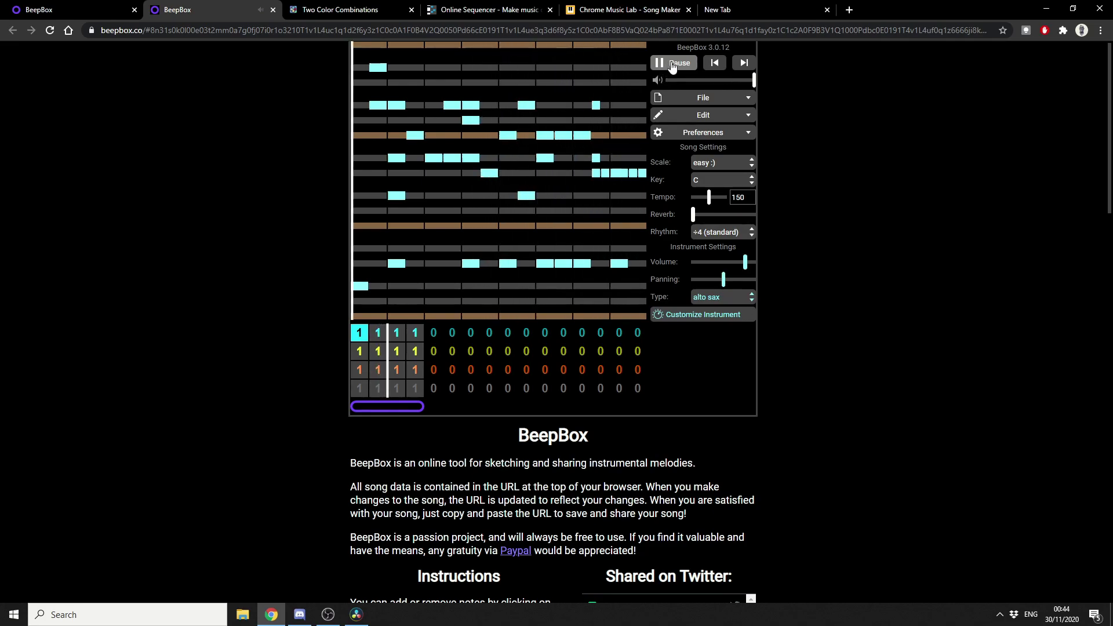
left_click(672, 64)
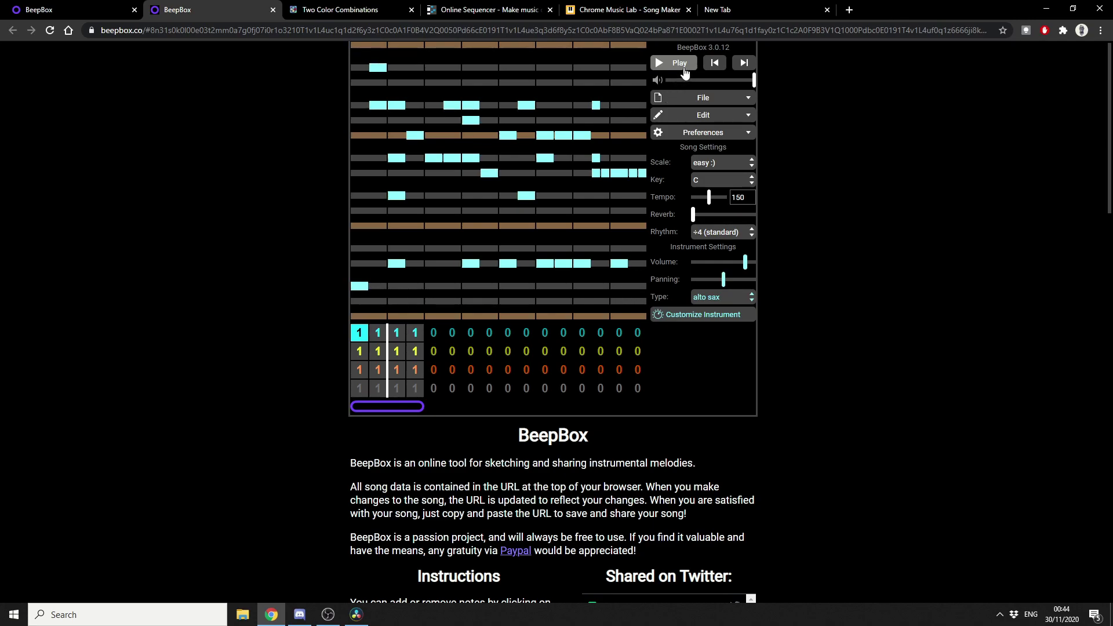
left_click(685, 98)
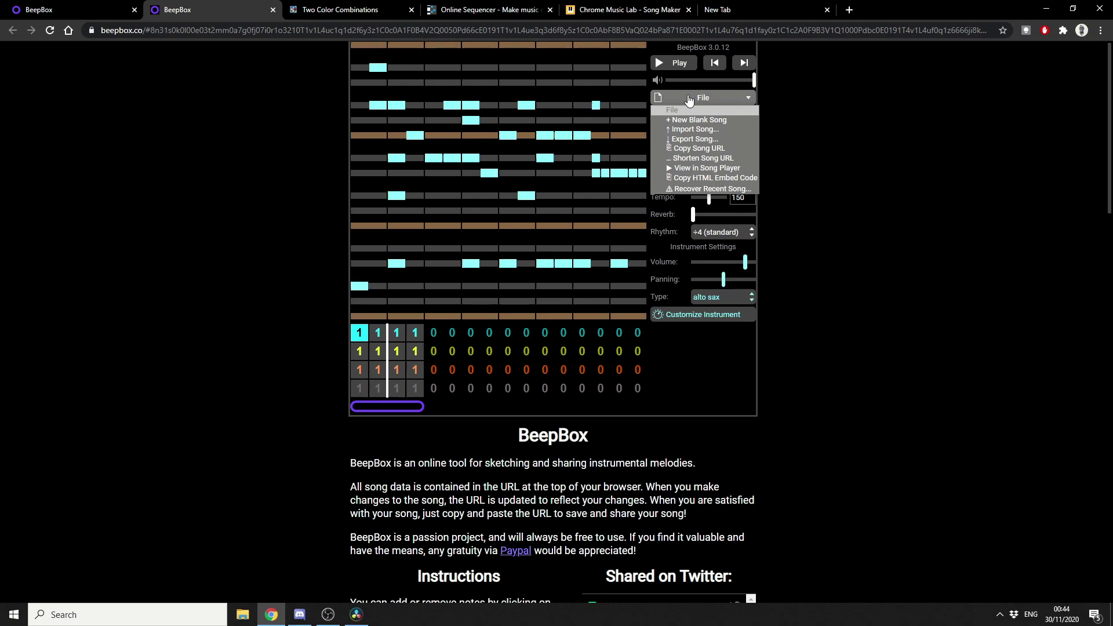
Dismiss the File dropdown so the alto sax song's settings (easy :) scale, key C, tempo 150) show again
left_click(808, 283)
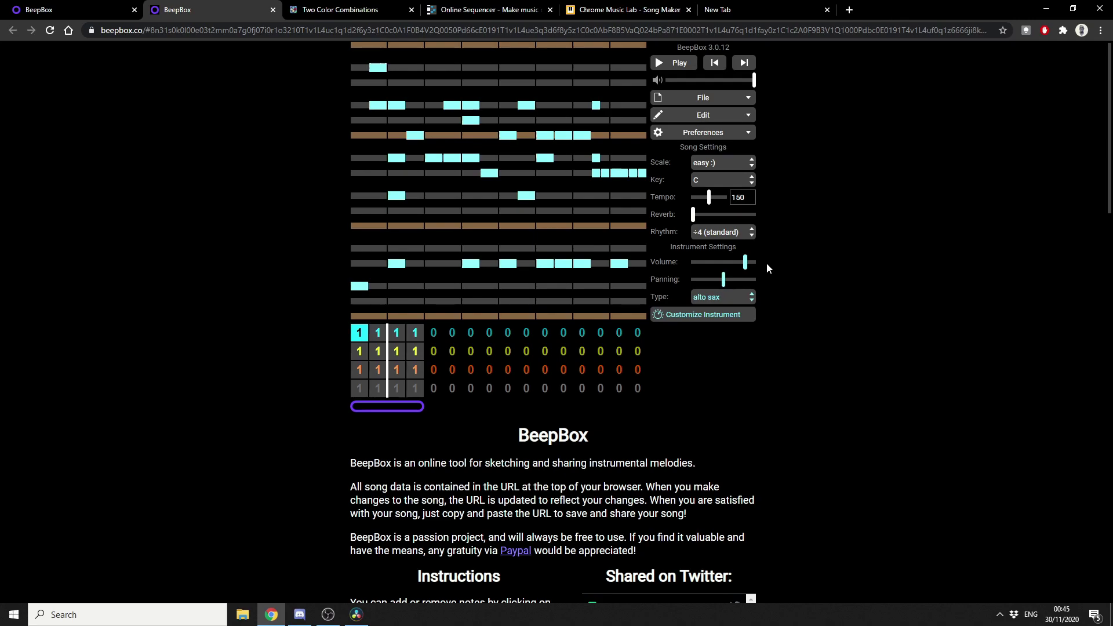
left_click(382, 9)
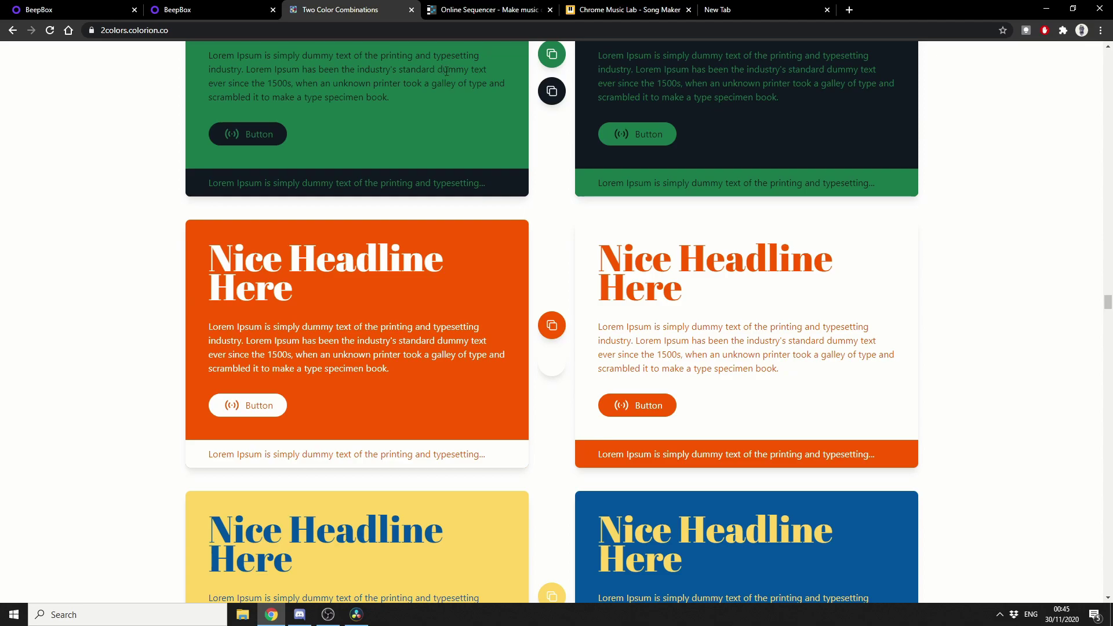
scroll(721, 213, "down", 10)
scroll(665, 219, "down", 18)
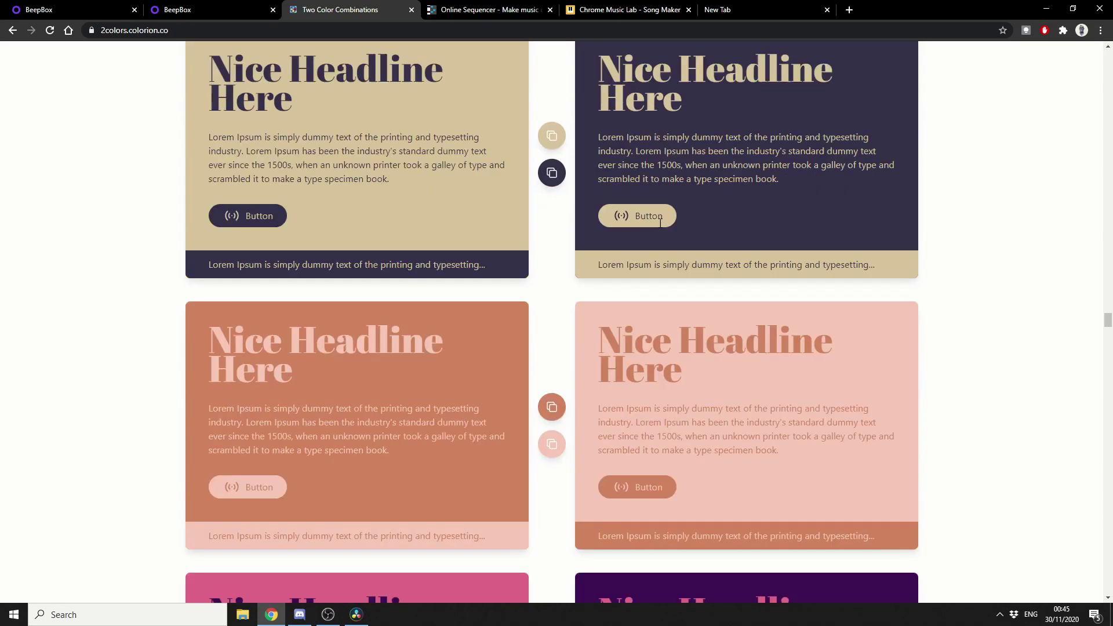
scroll(659, 225, "down", 10)
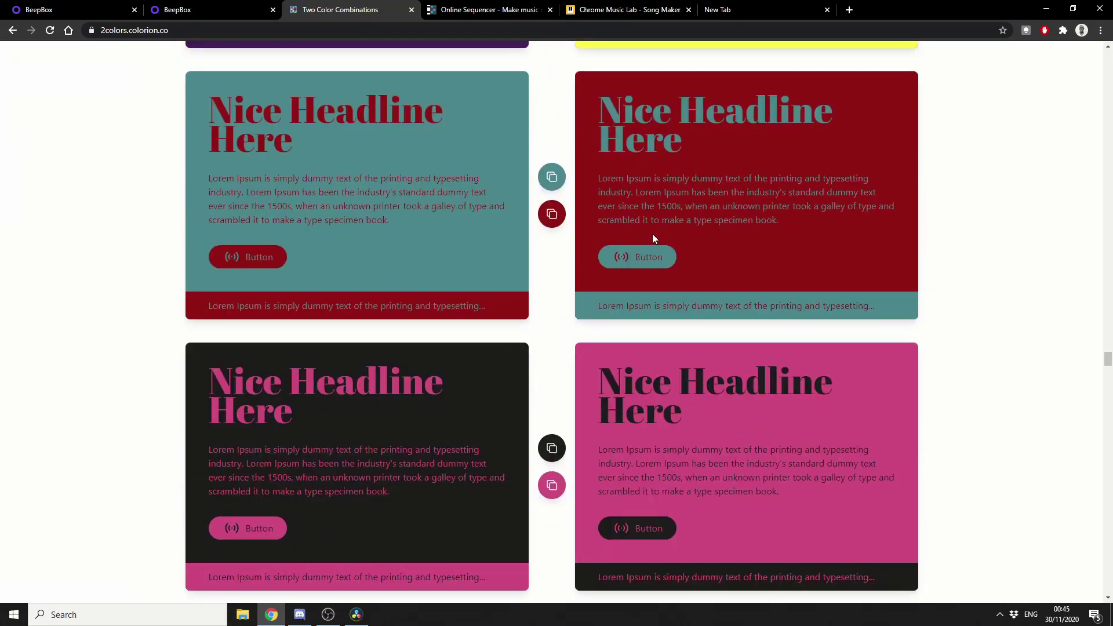
scroll(472, 253, "down", 2)
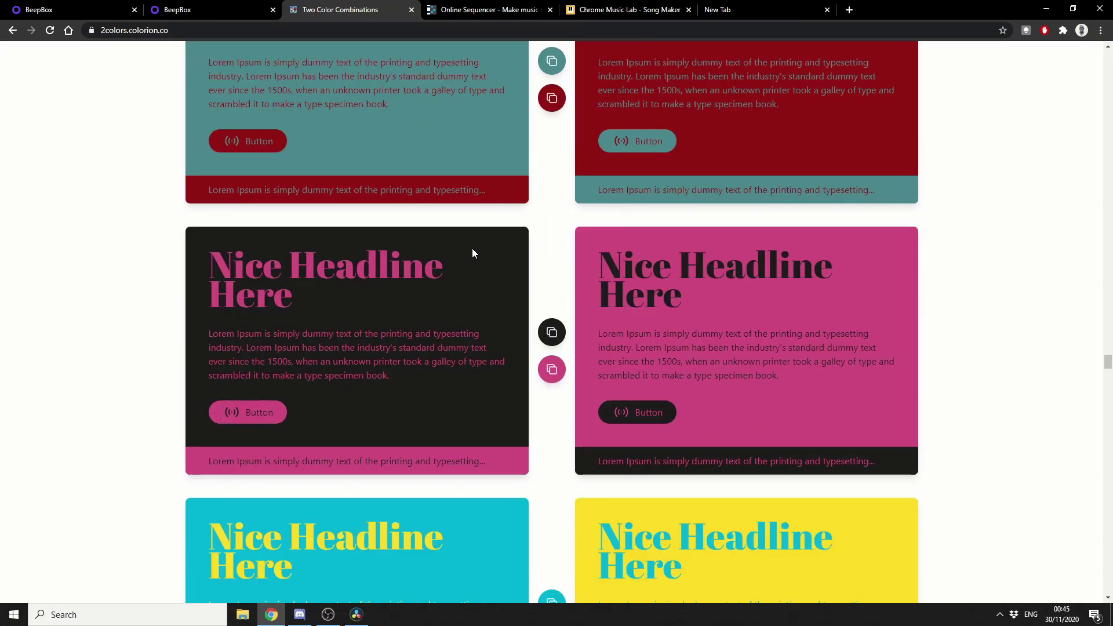
scroll(464, 264, "down", 11)
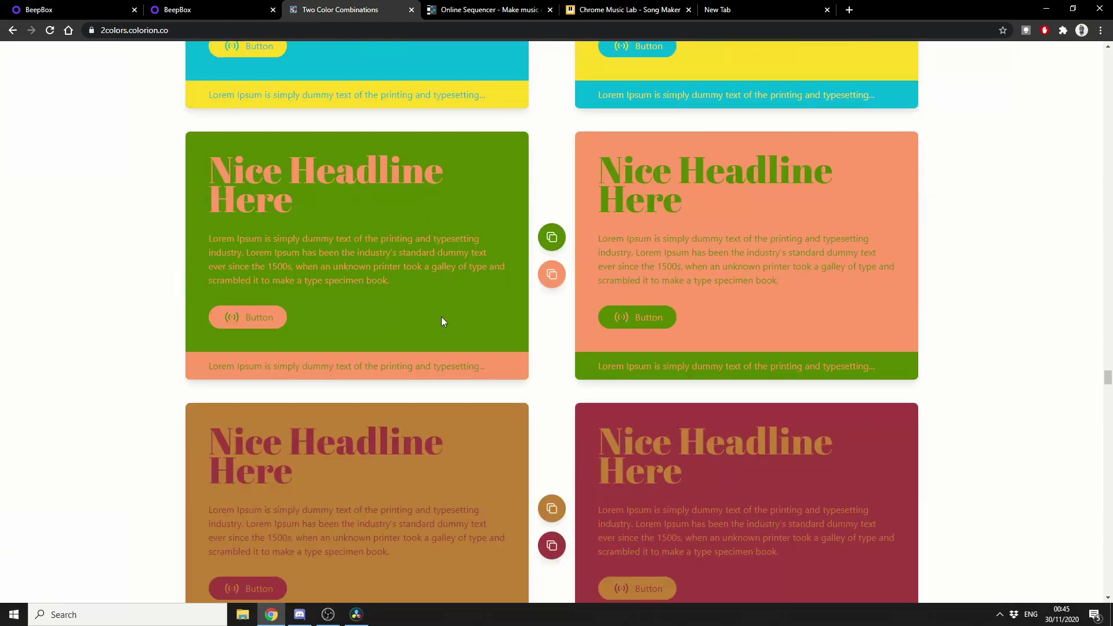
scroll(442, 319, "down", 20)
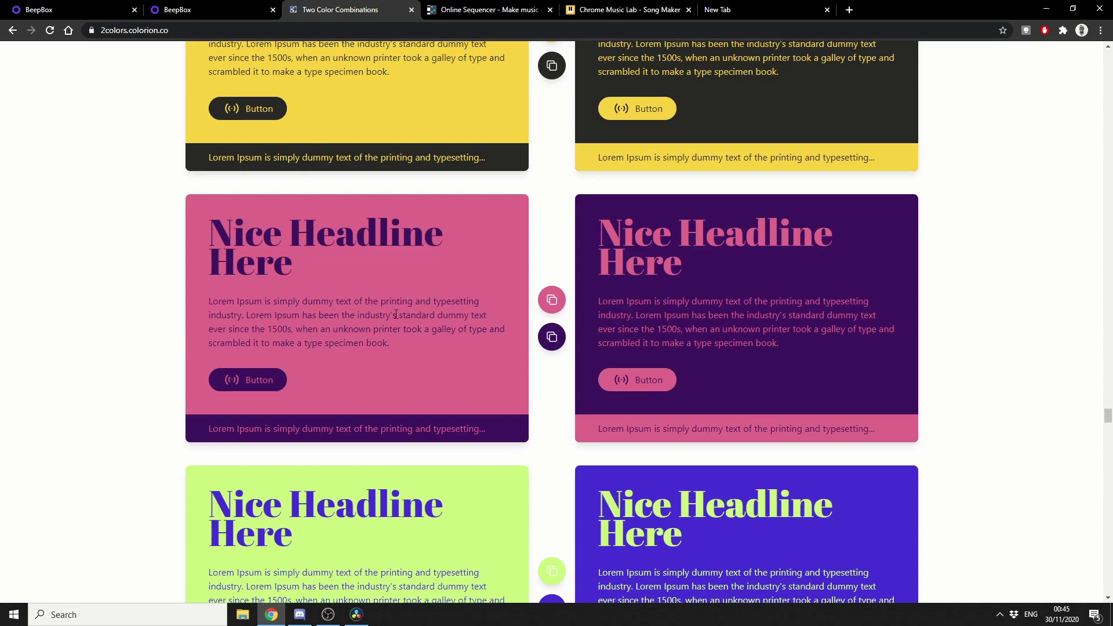
scroll(396, 314, "down", 7)
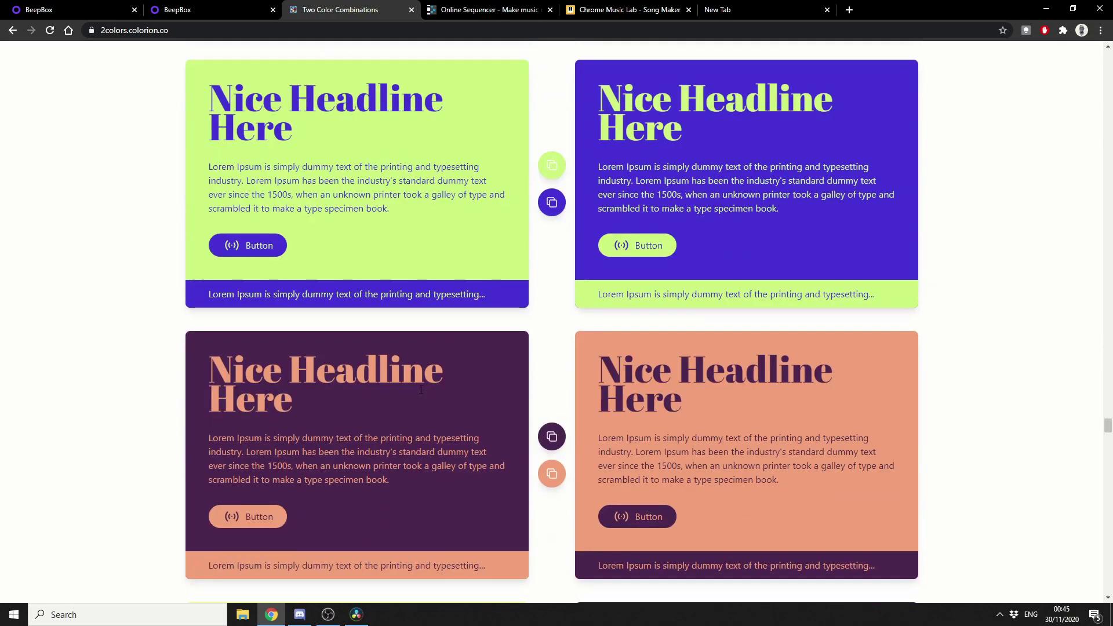
scroll(412, 335, "down", 8)
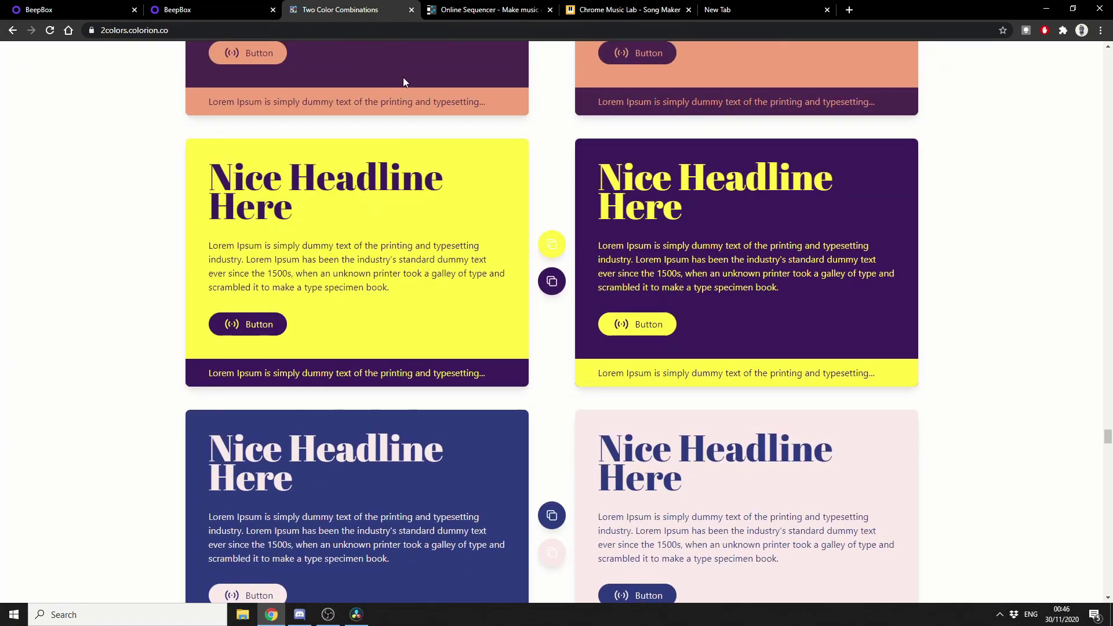
In Online Sequencer, place melody notes F#5, E5, A4, G4, F#4, D#5, F#4 and F4
left_click(501, 12)
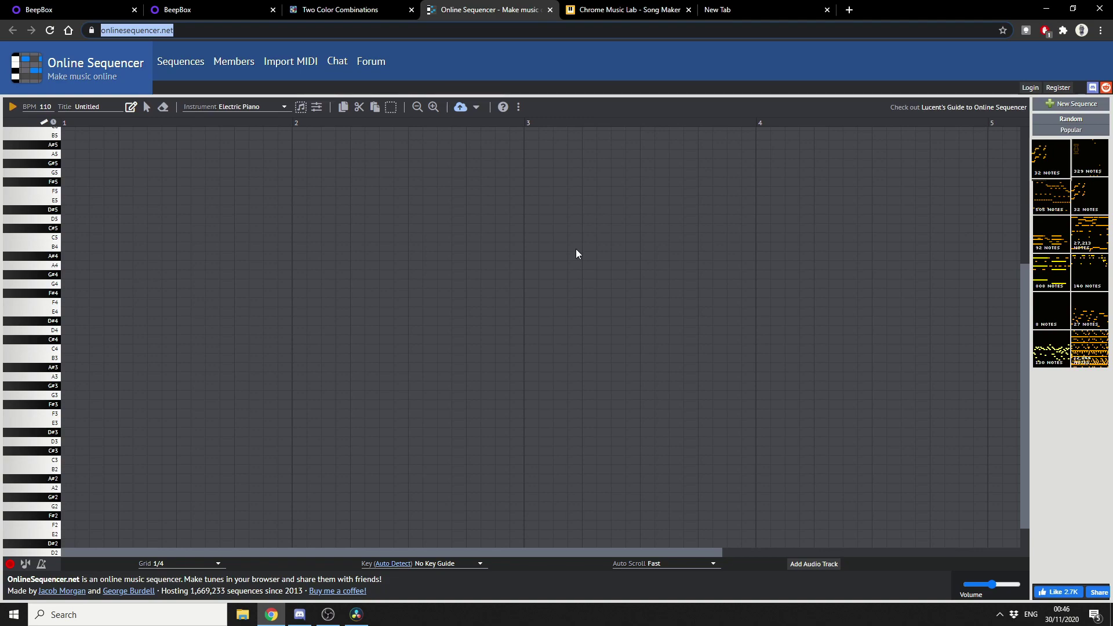
left_click(109, 183)
left_click(184, 200)
left_click(270, 265)
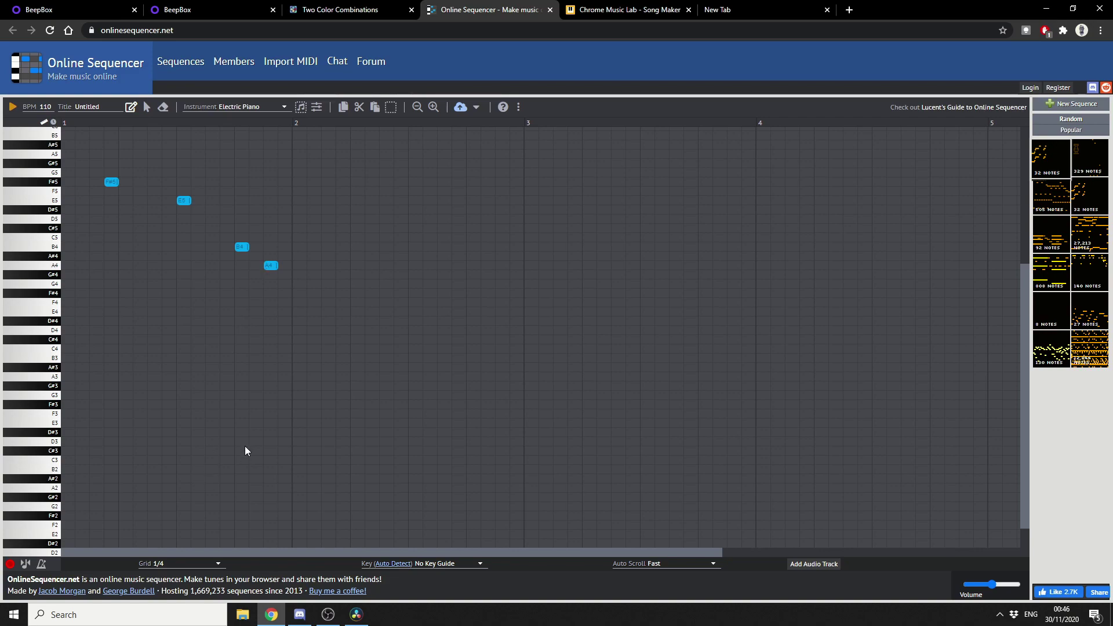
left_click(386, 284)
left_click(459, 293)
left_click(619, 293)
left_click(633, 209)
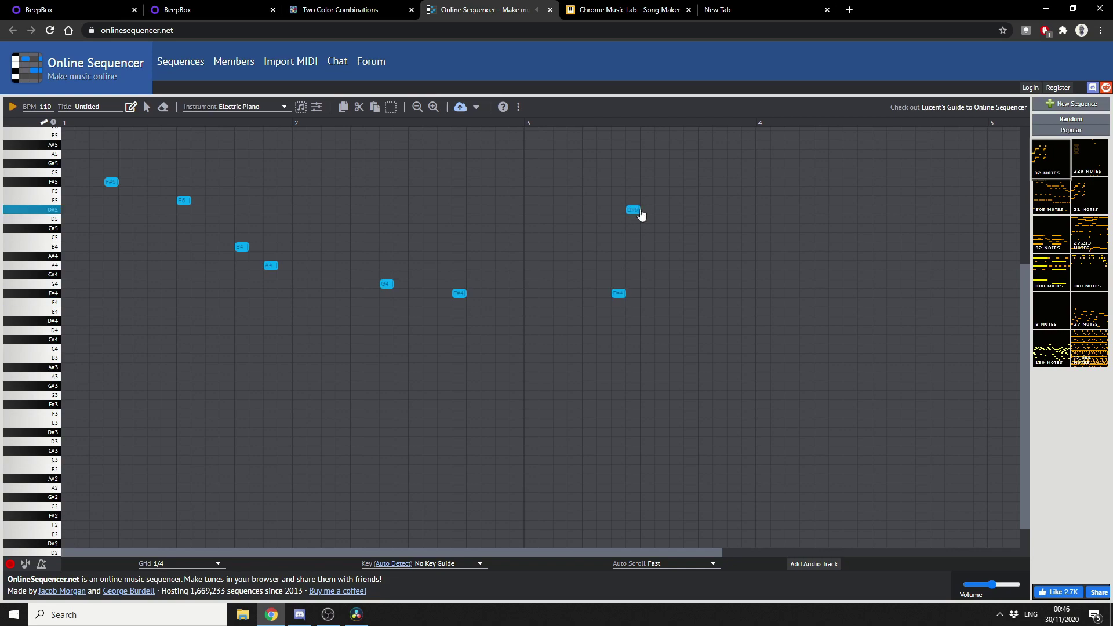
left_click(720, 302)
Add two D3 notes, an F#3 (raised from F3), A4, D5 and F#5, then play it back
left_click(690, 441)
left_click(328, 441)
left_click(154, 414)
left_click_drag(154, 413, 154, 404)
left_click(140, 264)
left_click(184, 218)
left_click(373, 182)
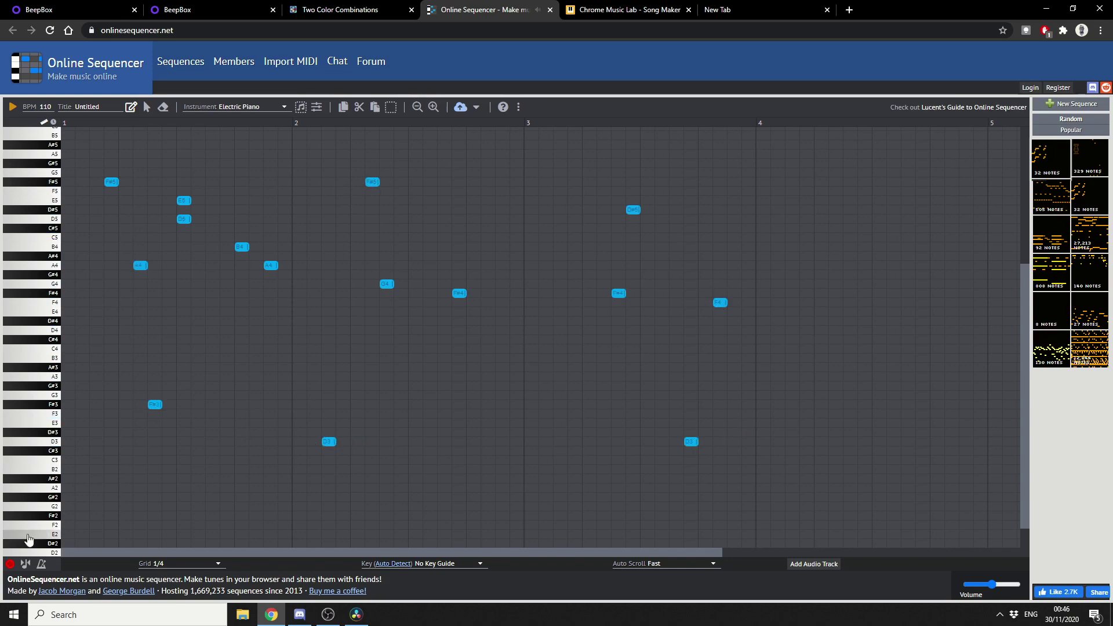
left_click(9, 564)
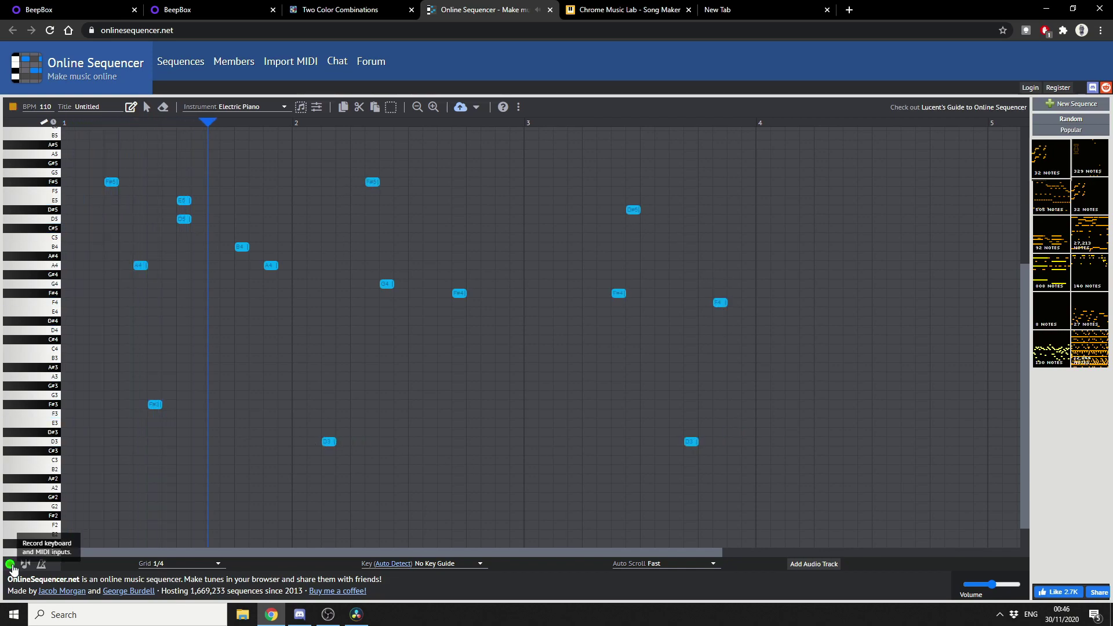
left_click(11, 564)
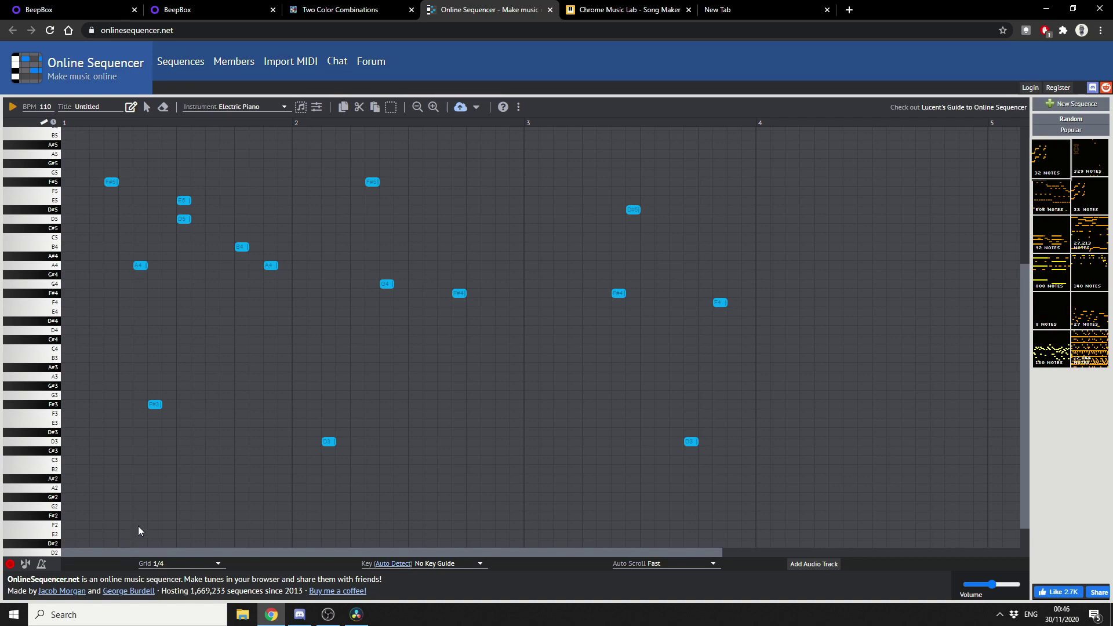
In Song Maker, preview the tempo-120 melody, then sing a high note into the mic at beat one
left_click(614, 8)
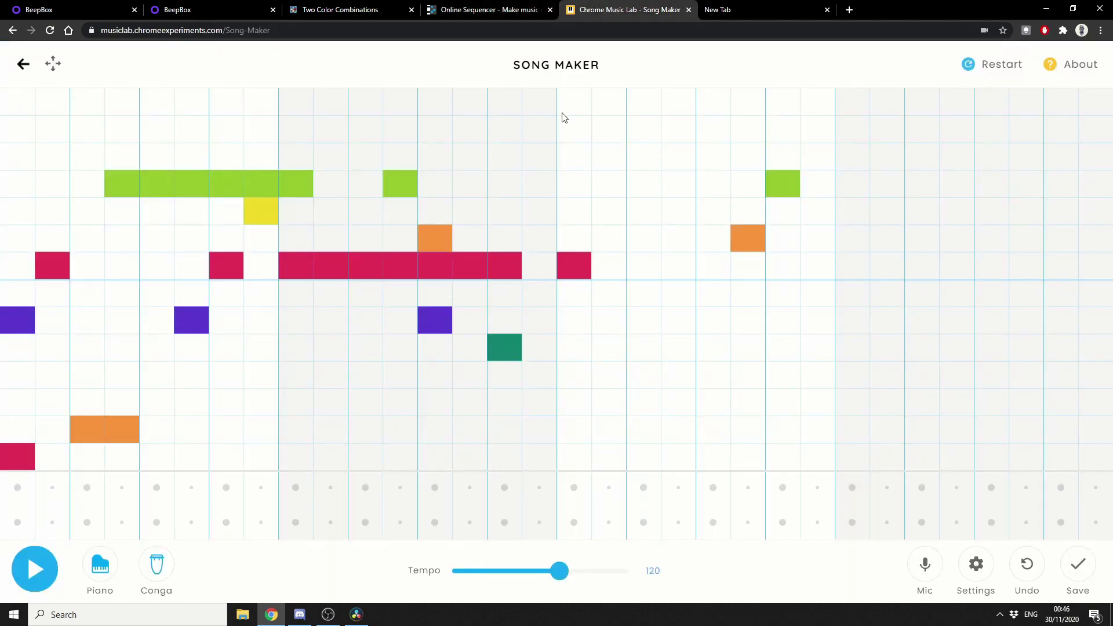
left_click(31, 573)
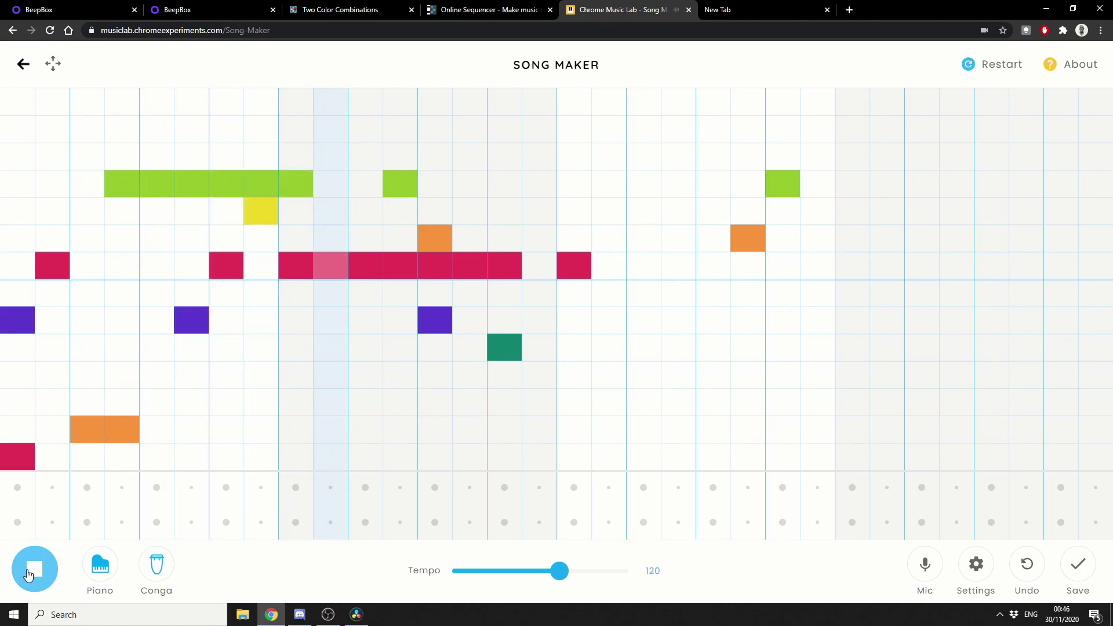
left_click(27, 574)
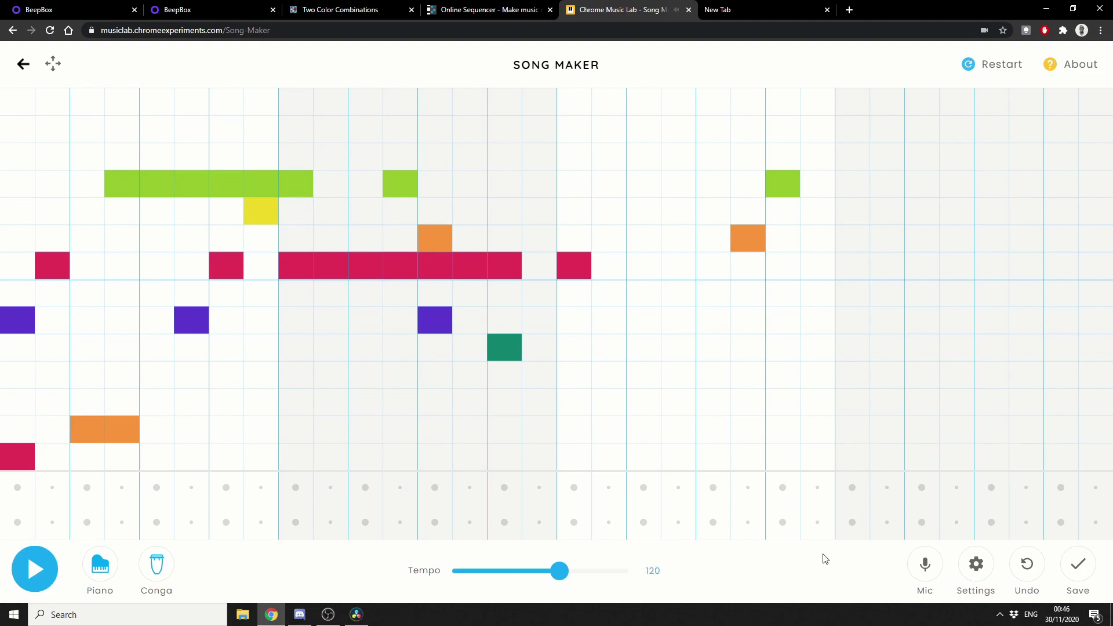
left_click(925, 573)
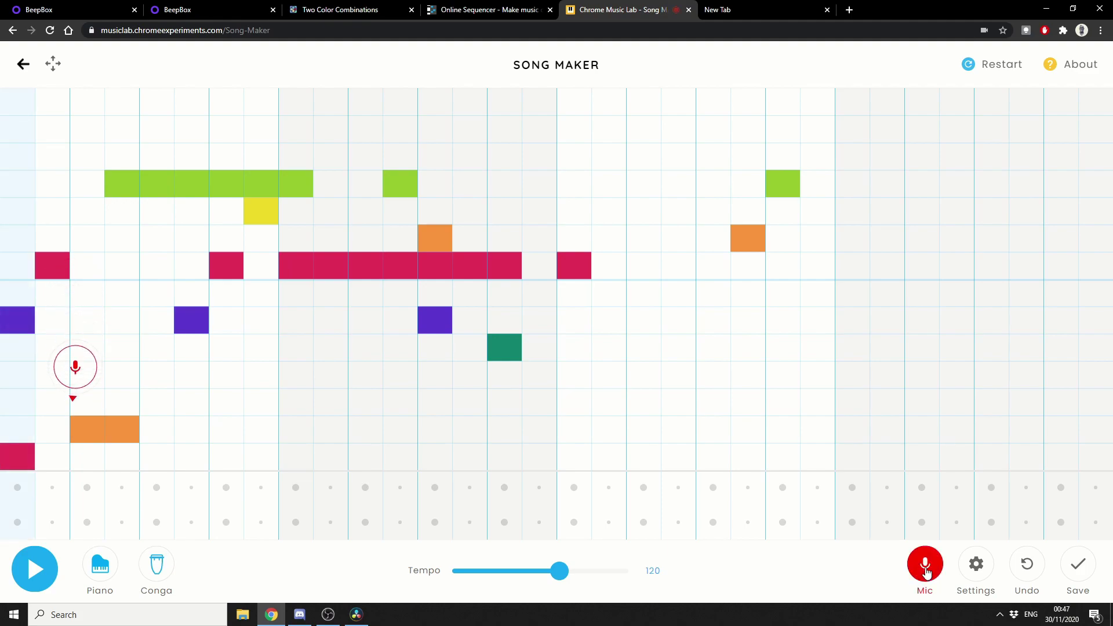
left_click(926, 573)
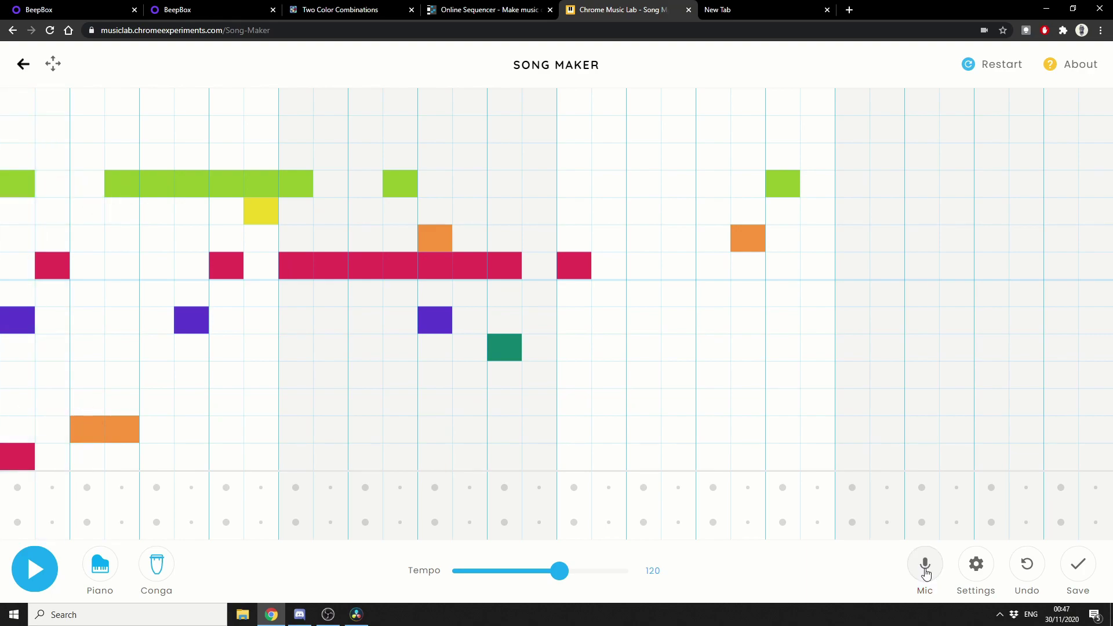